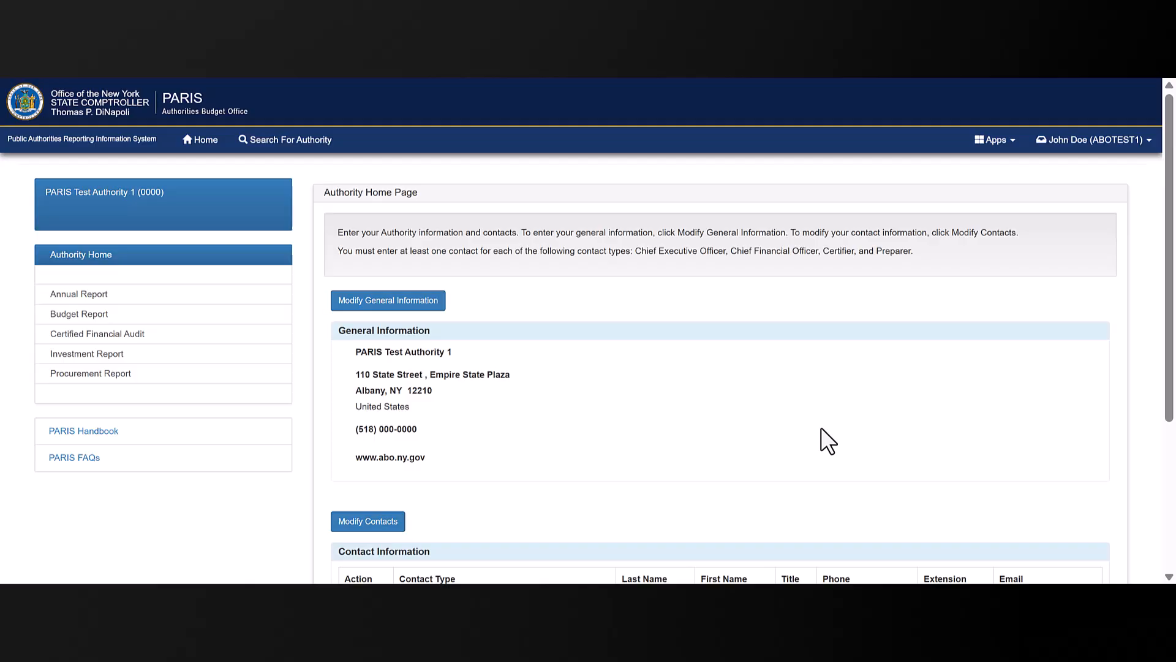
# Open the bulk load page for Procurement Transactions in the Procurement Report for the fiscal year ending 12/31/2024
pyautogui.click(210, 371)
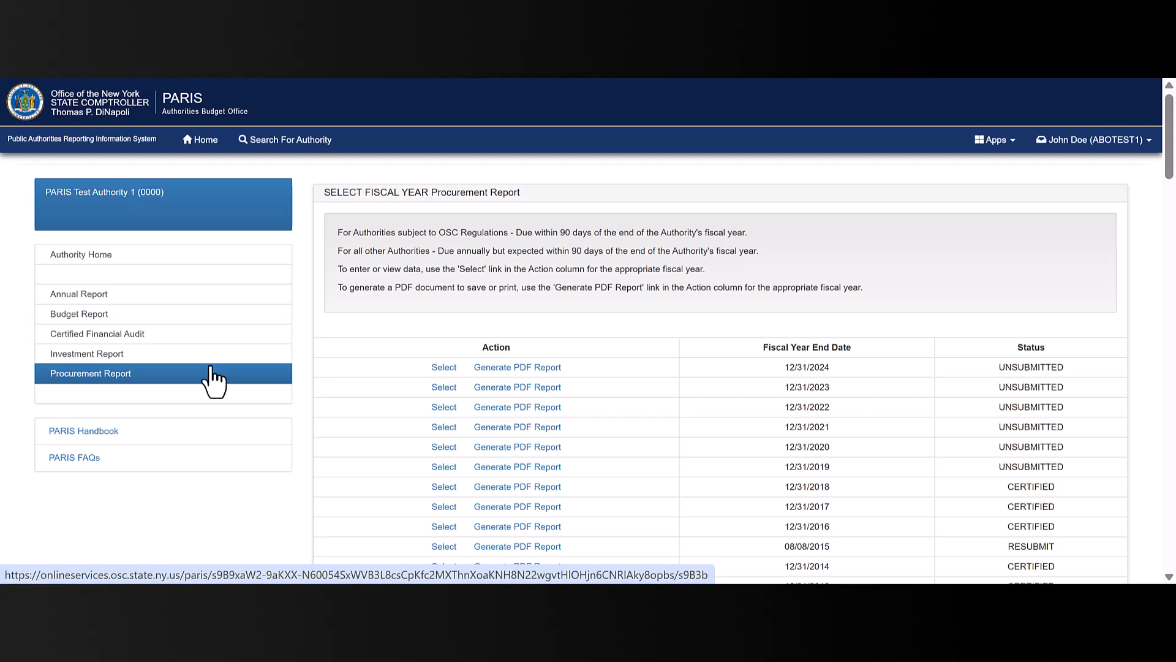
pyautogui.click(437, 367)
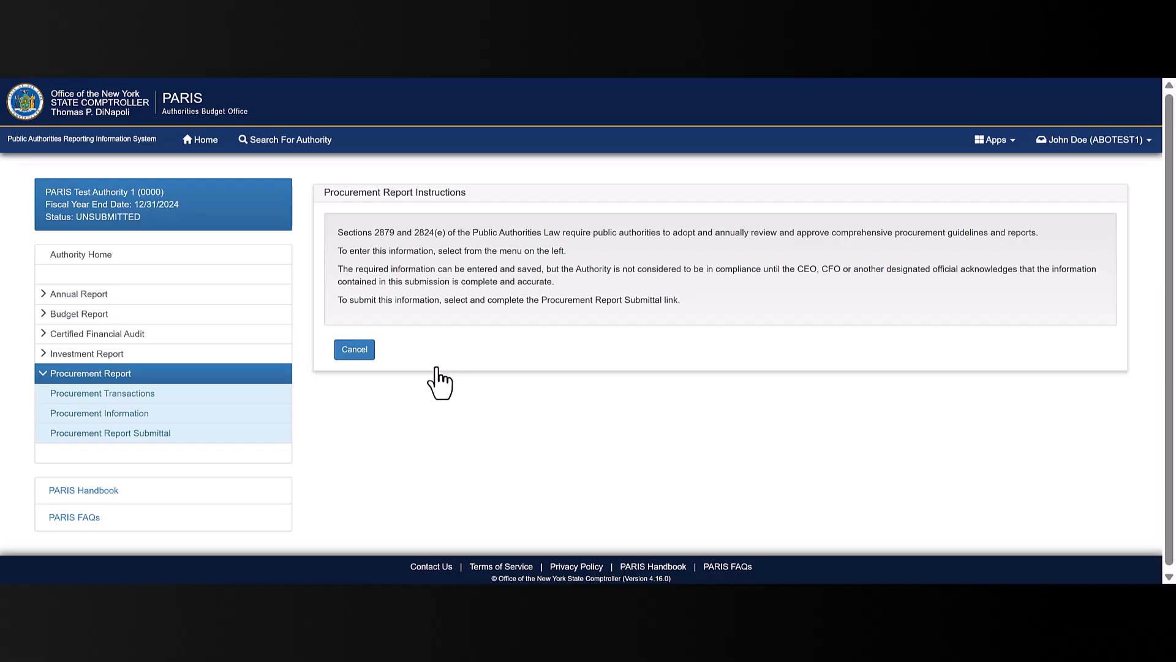
pyautogui.click(204, 397)
pyautogui.scroll(-3, 309, 422)
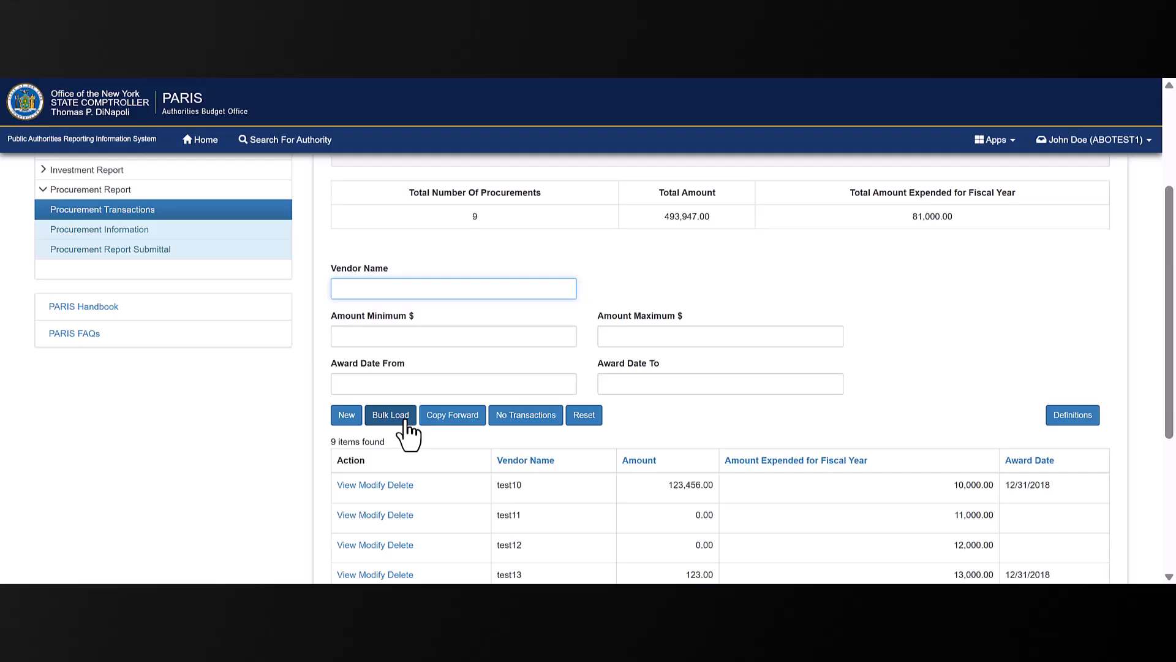
pyautogui.click(405, 421)
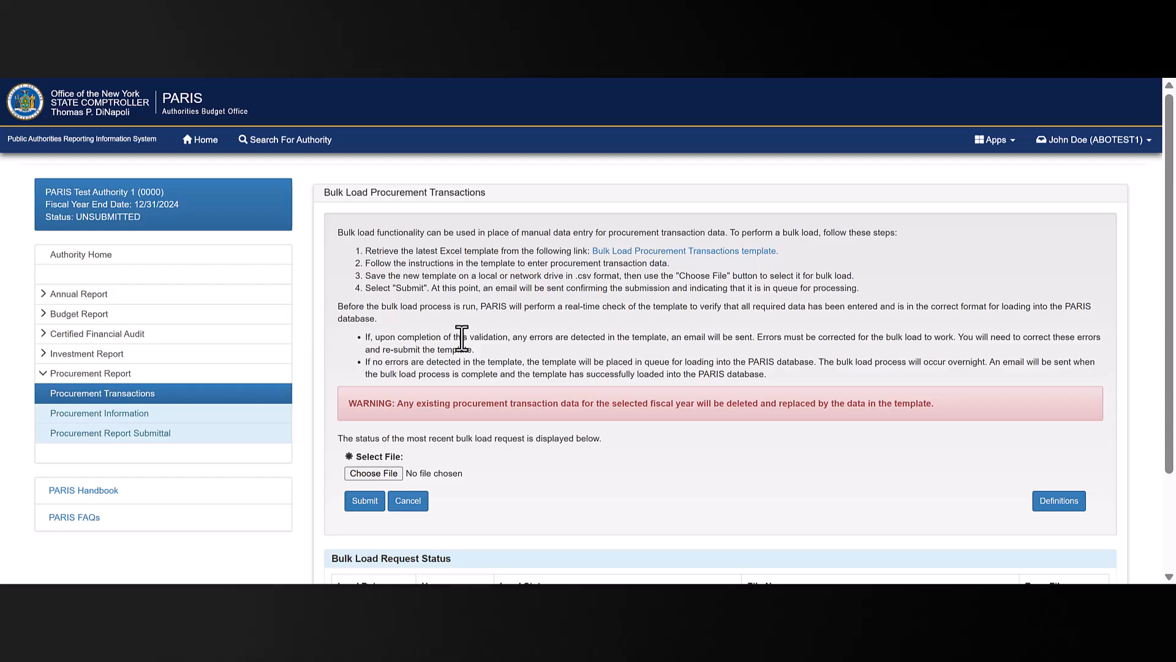
# Download the Bulk Load Procurement Transactions template as BulkLoadProcurementInfoABOTemplate and open it in Excel
pyautogui.click(695, 253)
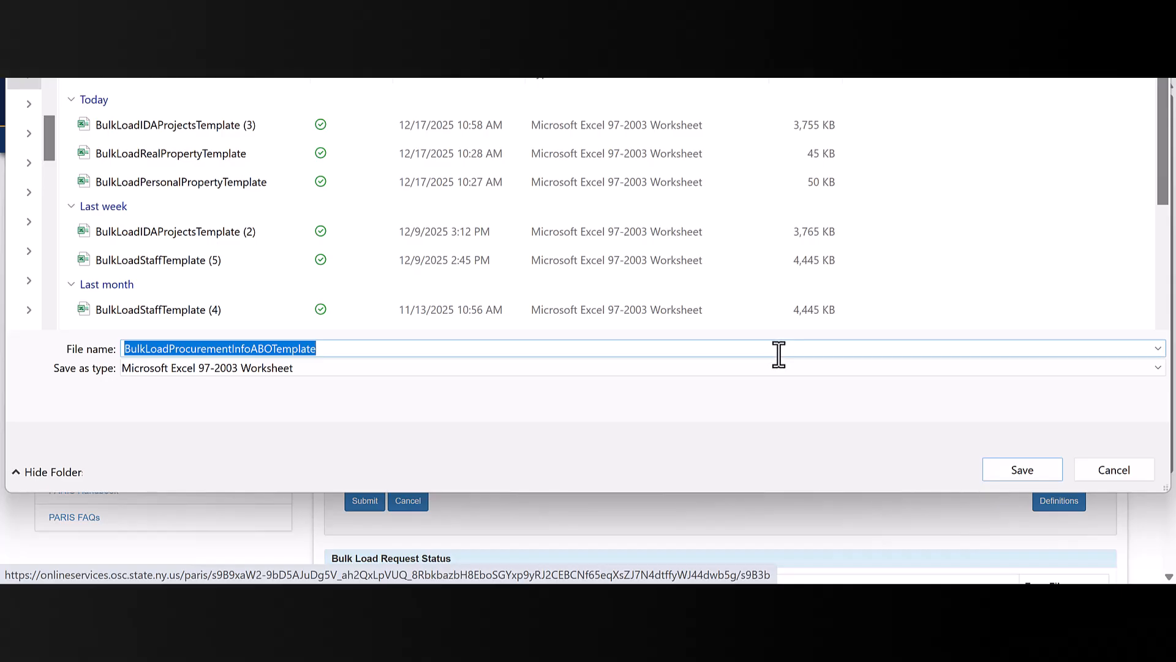
pyautogui.click(1009, 477)
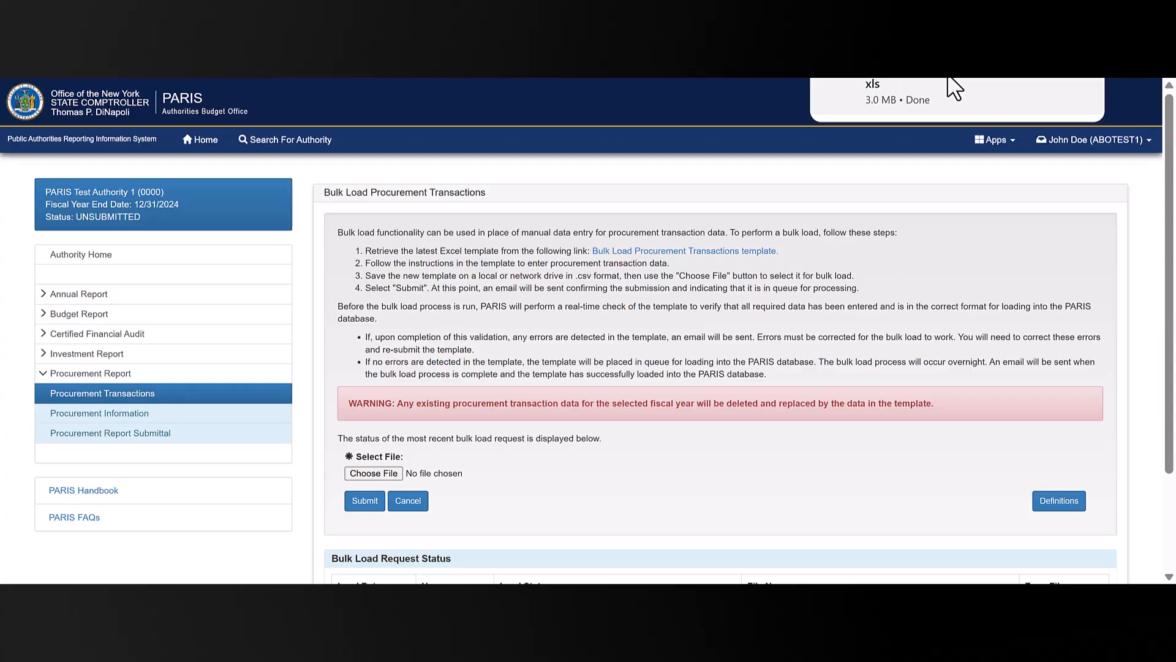
pyautogui.click(947, 79)
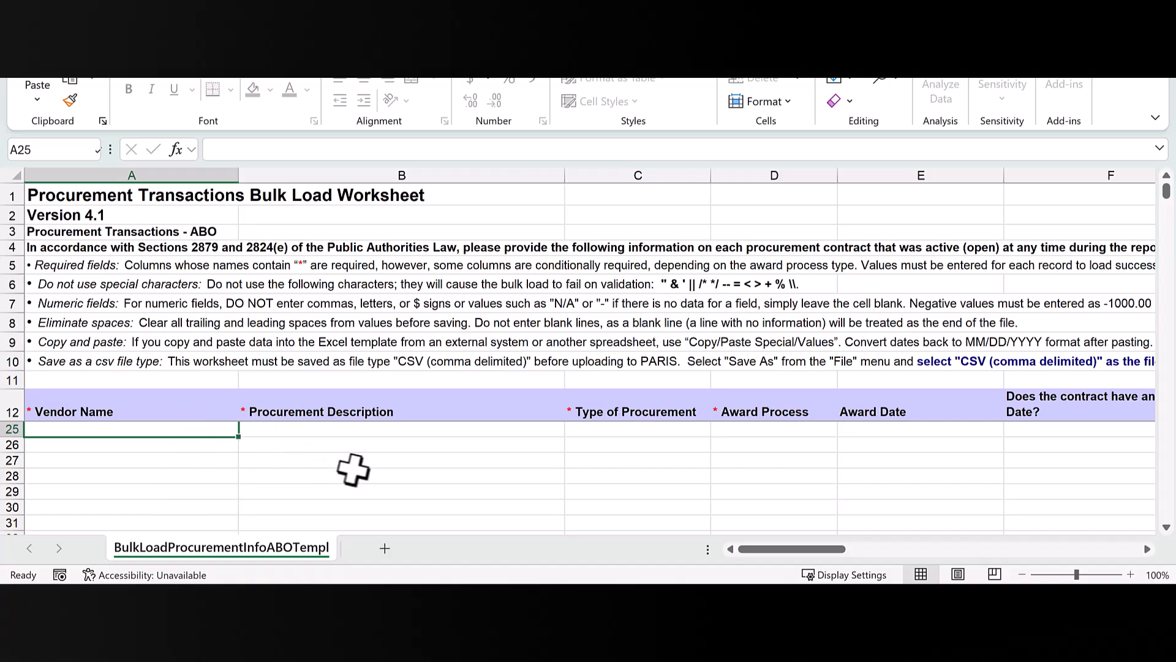
# Examine the entry notes for Award Date, Type of Procurement and Procurement Description in row 25, including the list of procurement types
pyautogui.click(861, 429)
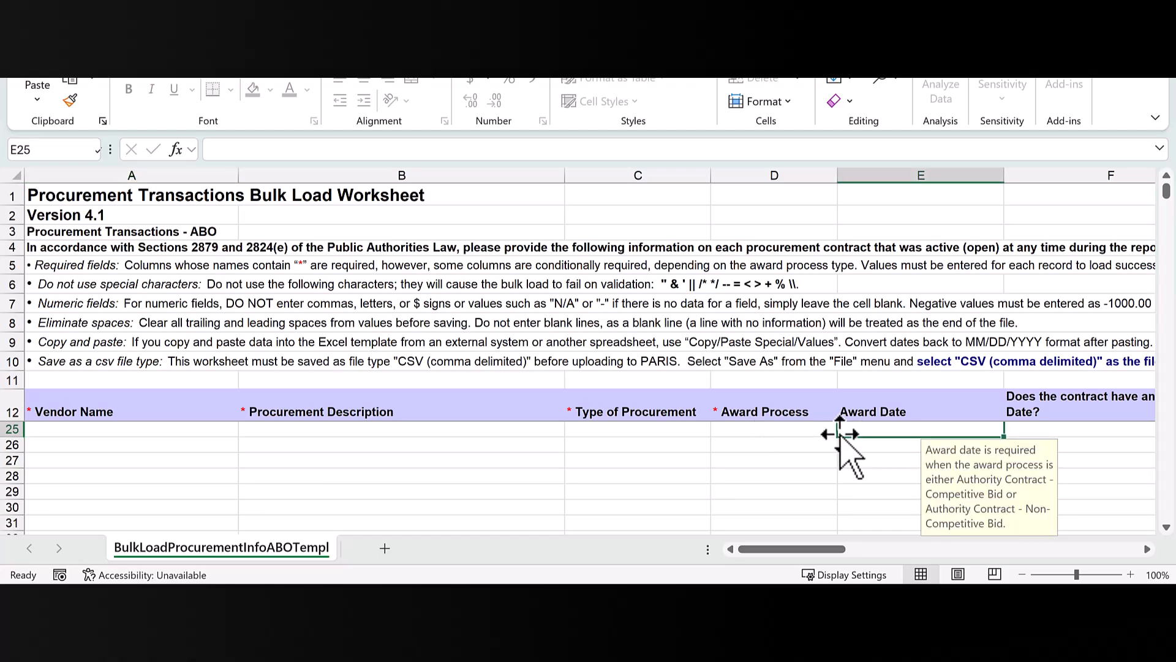
pyautogui.click(672, 429)
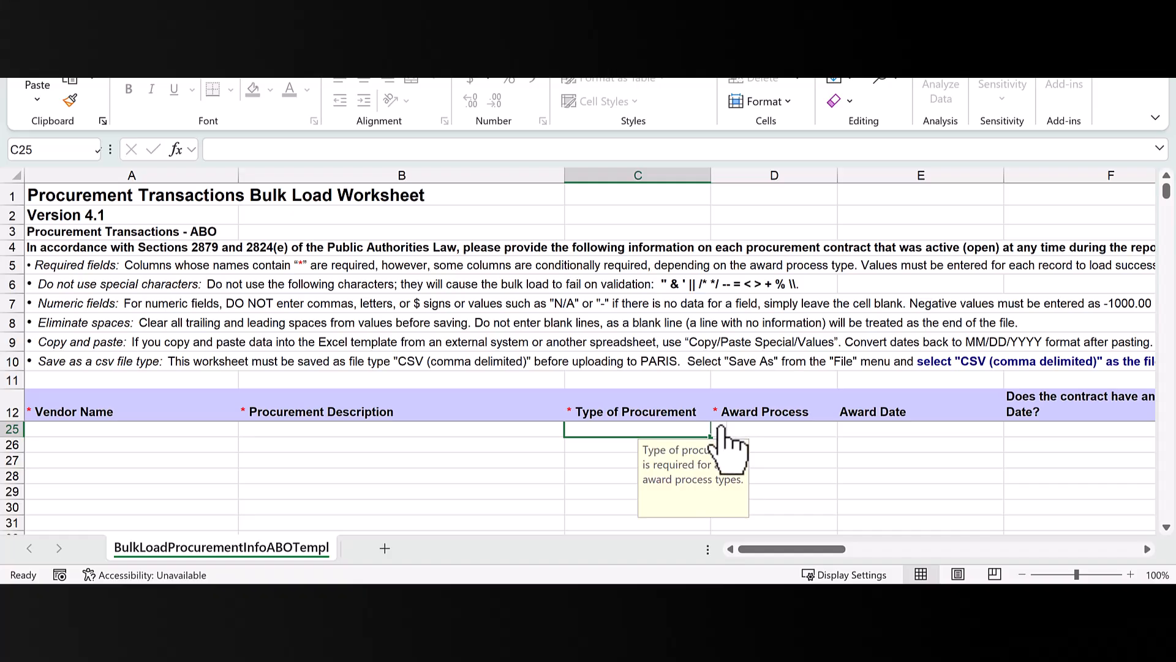
pyautogui.click(719, 430)
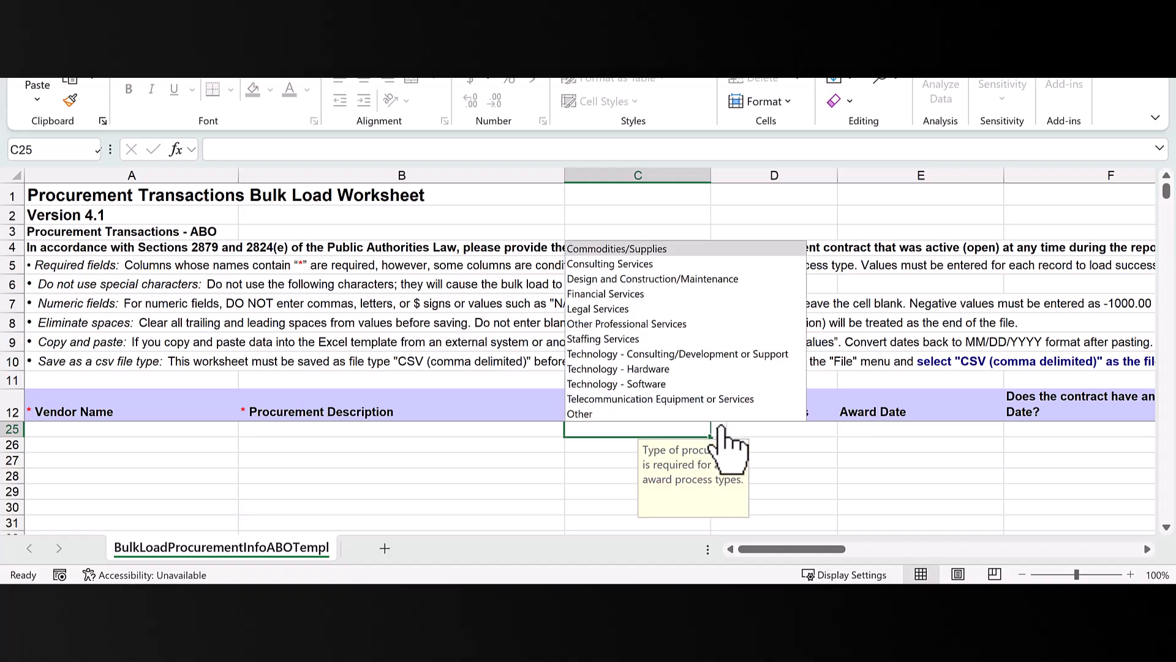
pyautogui.click(720, 429)
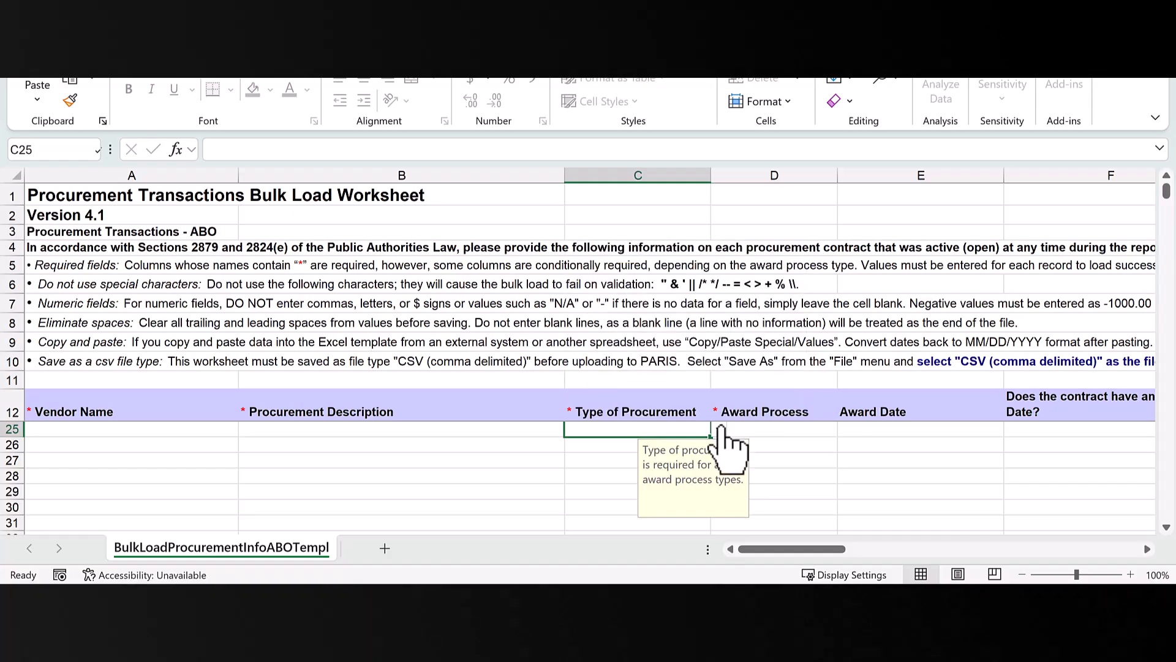
pyautogui.click(457, 429)
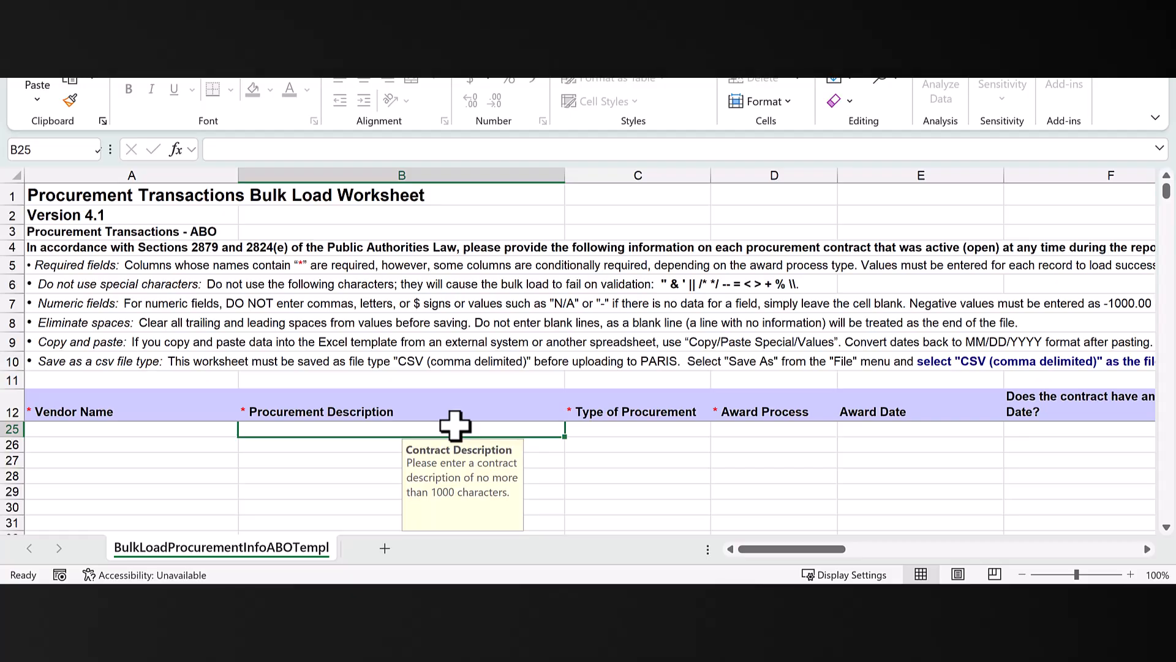
# Save a copy of the worksheet as BulkLoadProcurementInfoABOTemplate in CSV (Comma delimited) format
pyautogui.hotkey('alt', 'f')
pyautogui.click(54, 272)
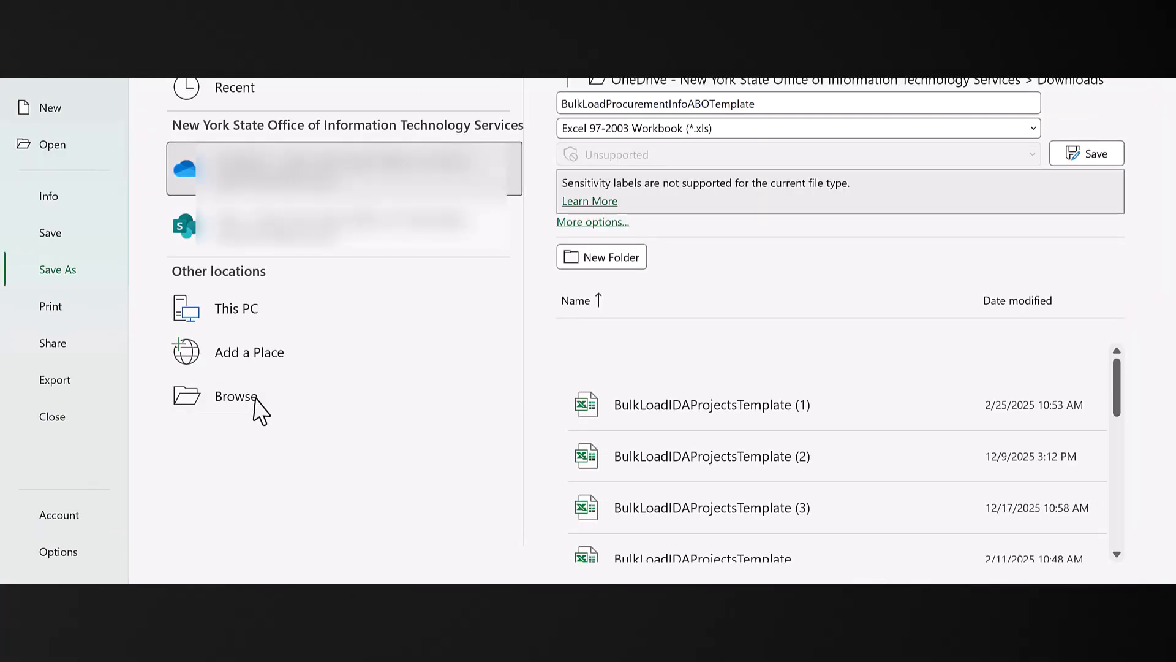
pyautogui.click(254, 400)
pyautogui.click(367, 446)
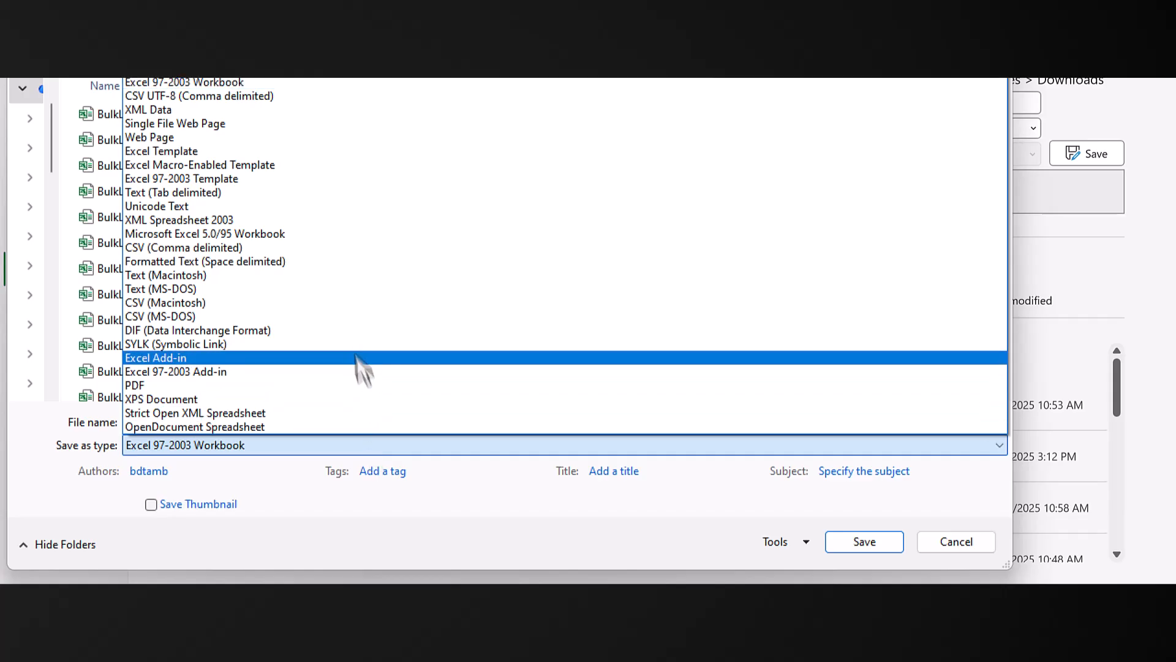
pyautogui.click(285, 248)
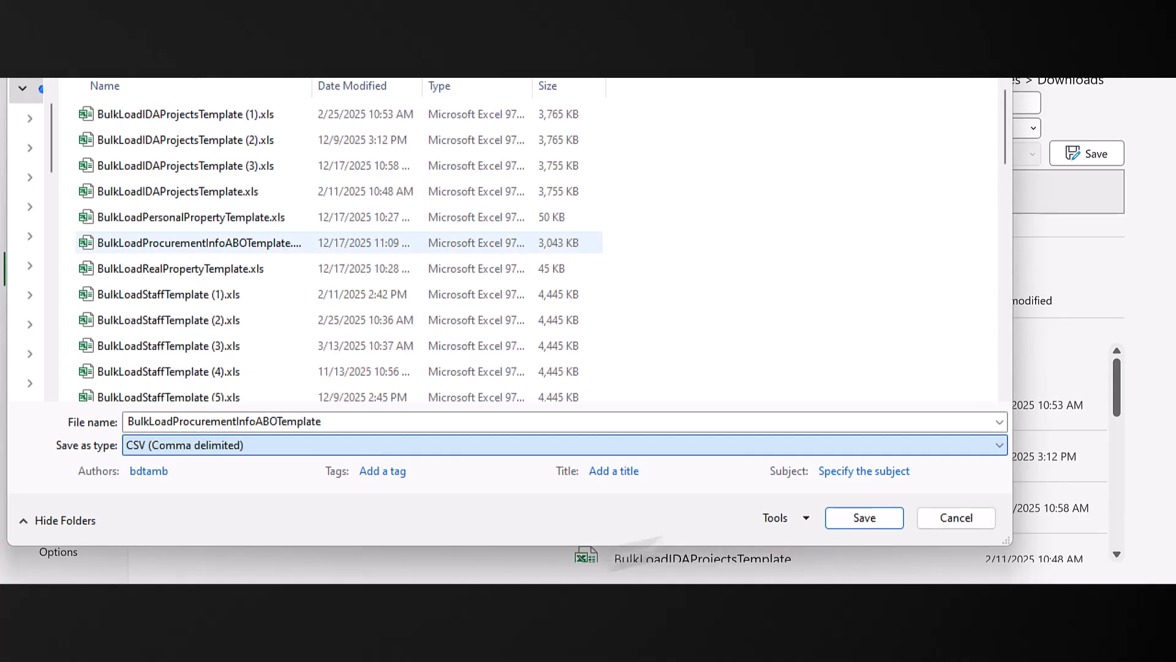
pyautogui.click(862, 526)
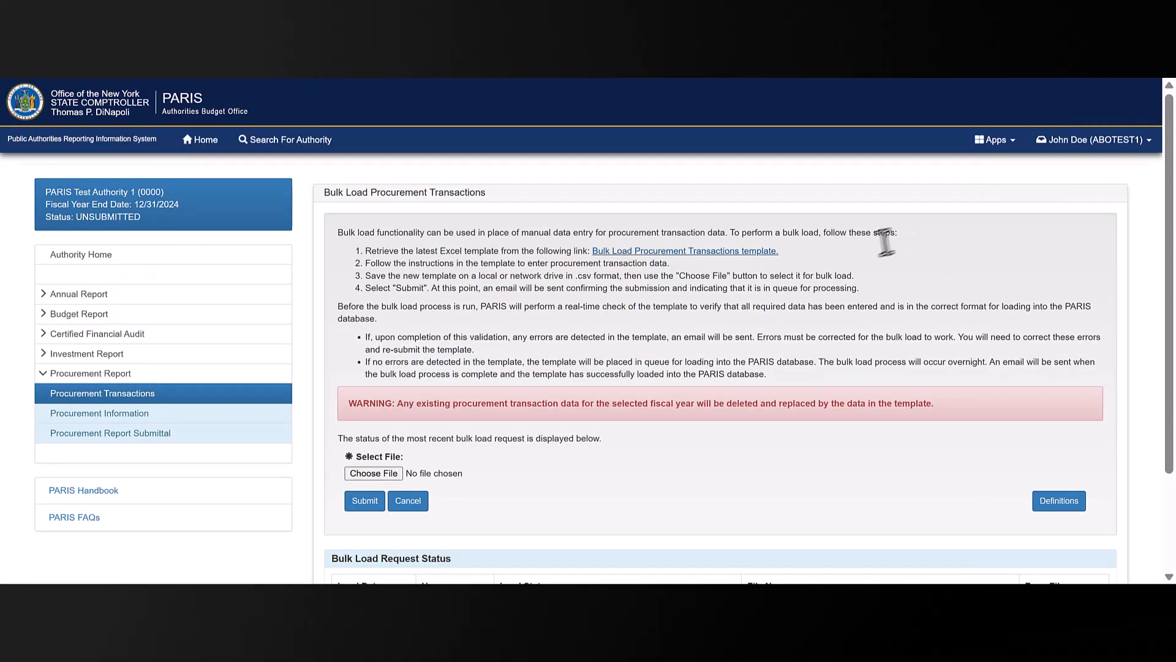
# Switch to PARIS, submit the BulkLoadProcurementInfoABOTemplate CSV file for the procurement bulk load, and check the request status
pyautogui.click(377, 474)
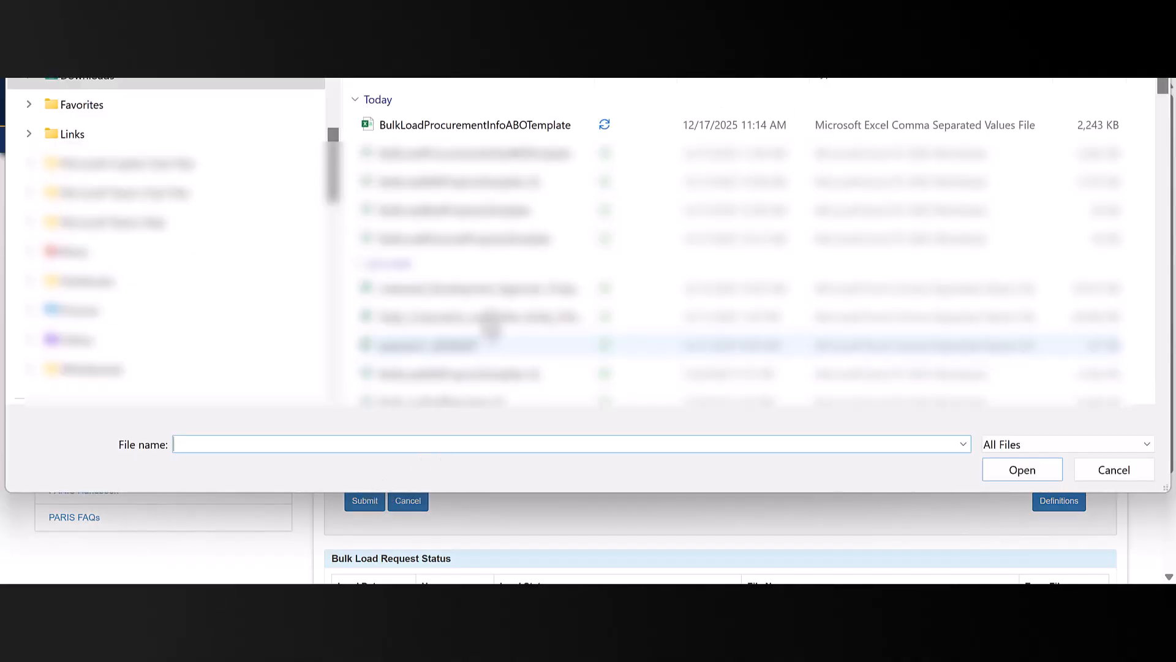
pyautogui.click(488, 129)
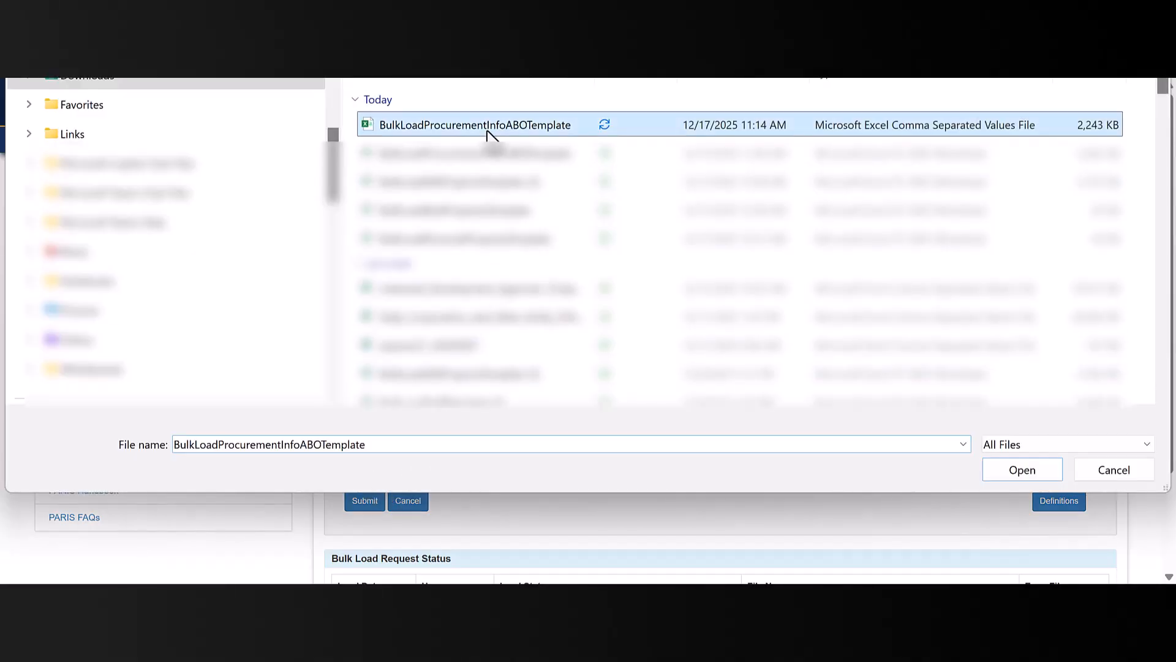
pyautogui.click(1035, 465)
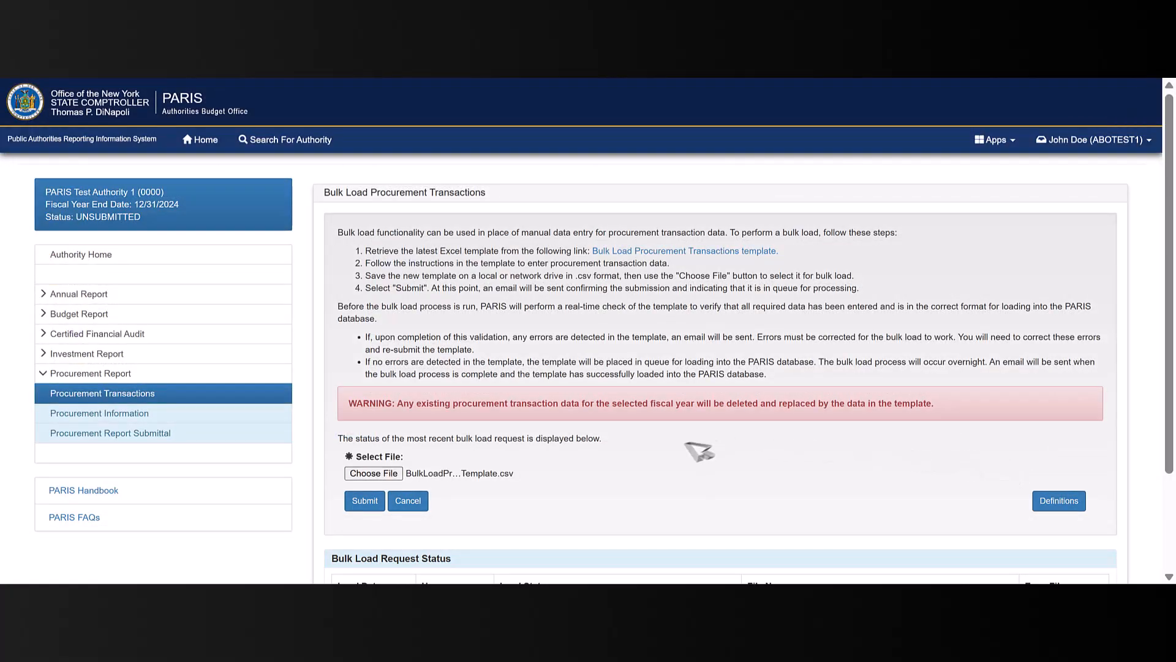
pyautogui.click(364, 510)
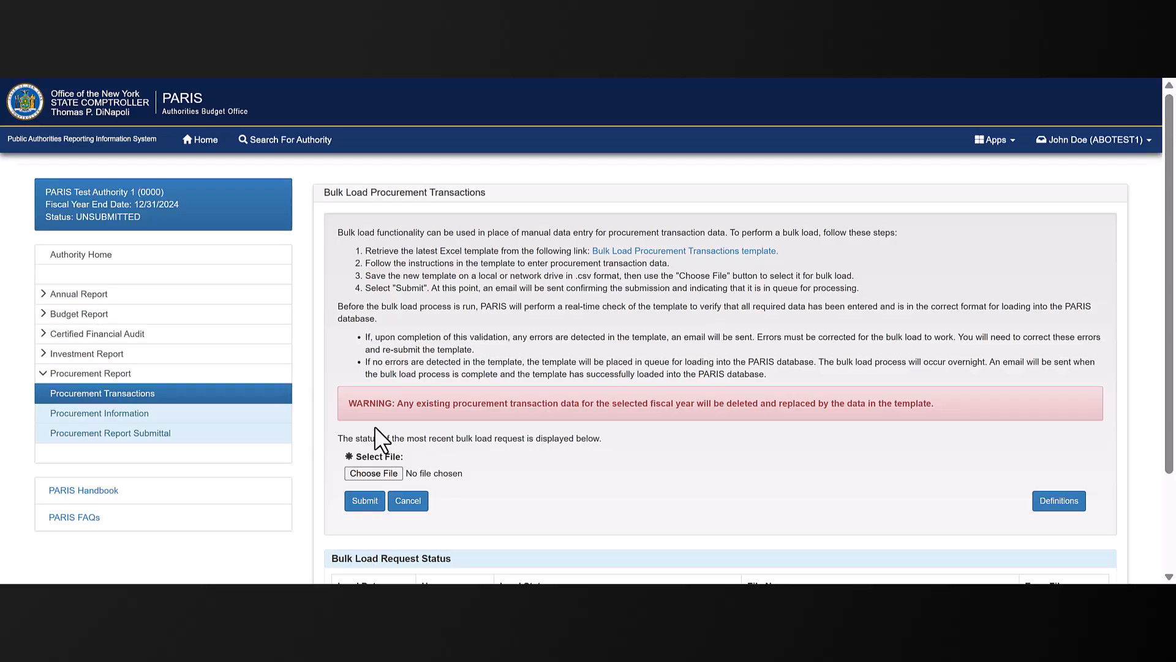
pyautogui.scroll(-2, 375, 427)
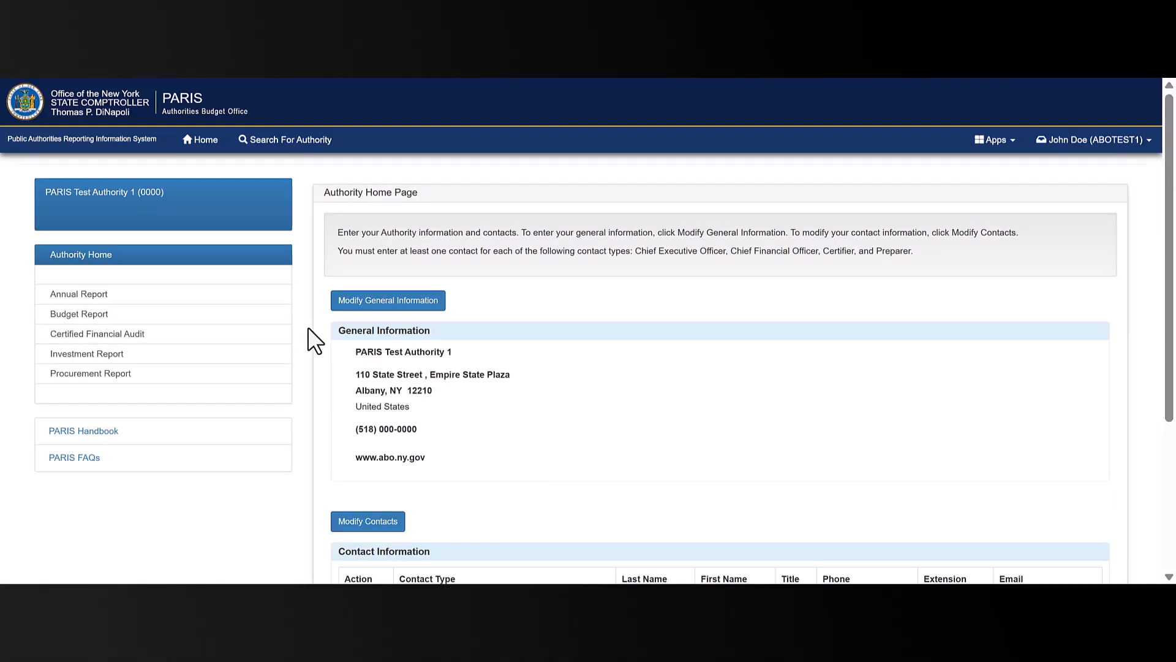
# Open the IDA Projects bulk load page in the Annual Report for fiscal year ending 12/31/2023 and check its request status
pyautogui.click(261, 297)
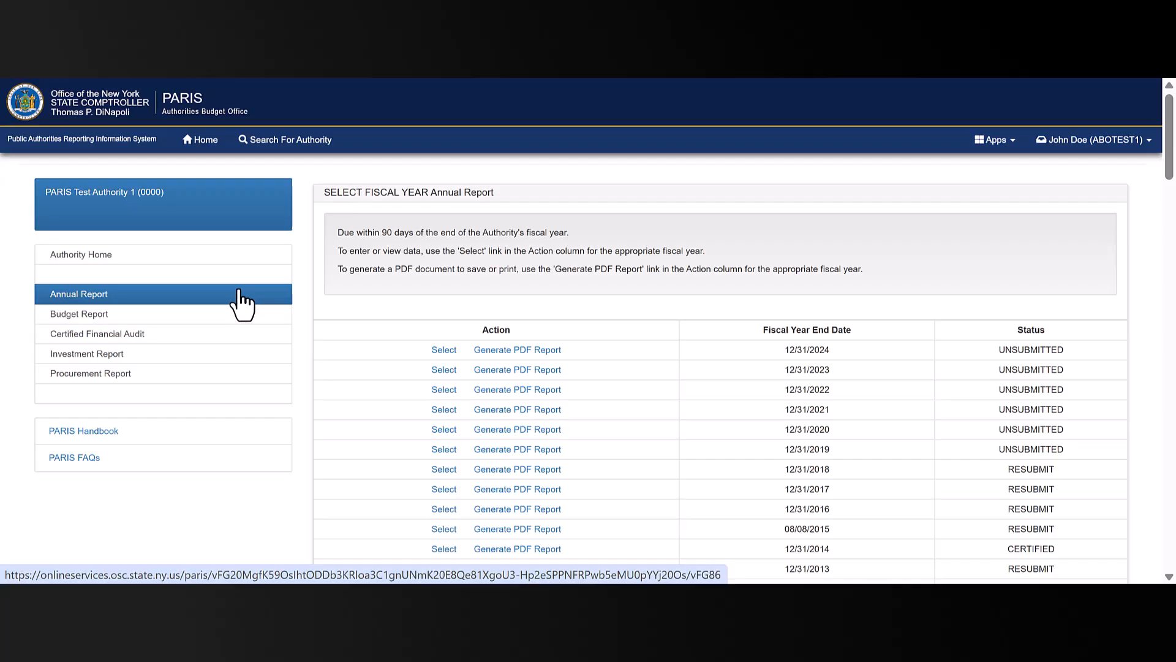
pyautogui.click(445, 370)
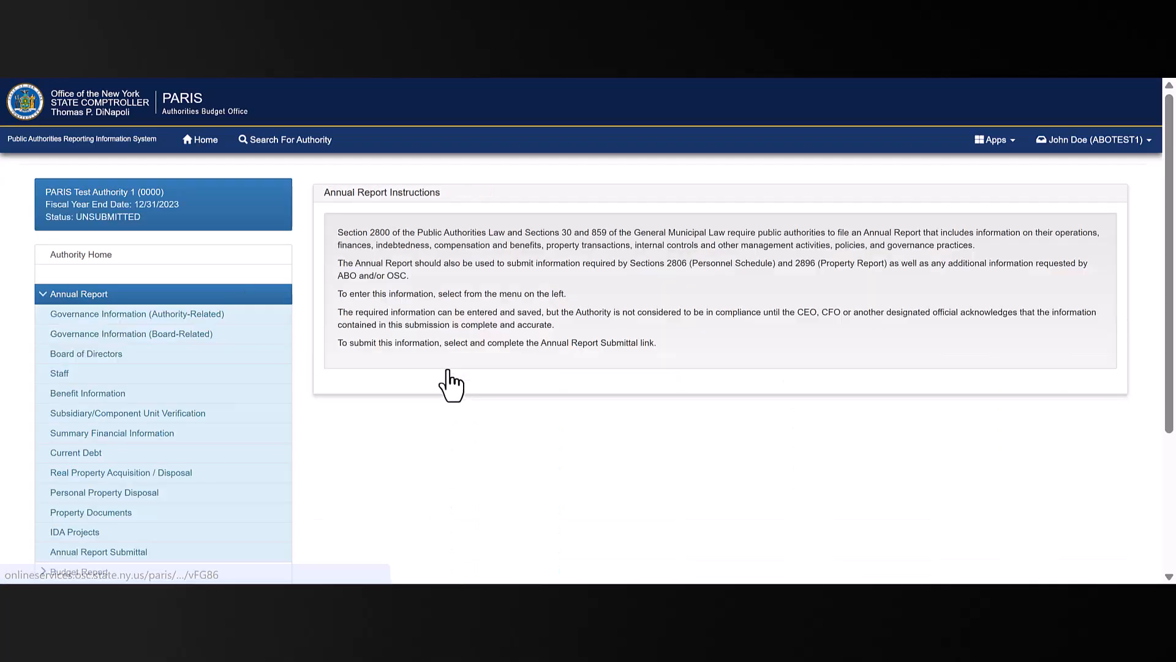
pyautogui.click(162, 533)
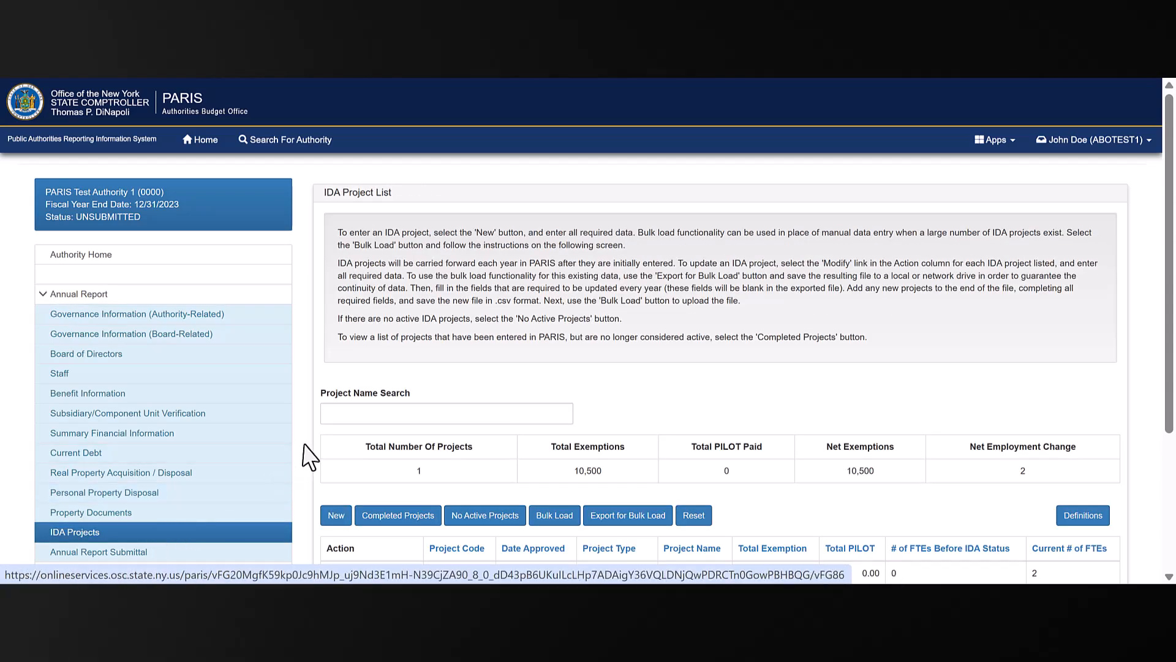
pyautogui.scroll(-2, 305, 444)
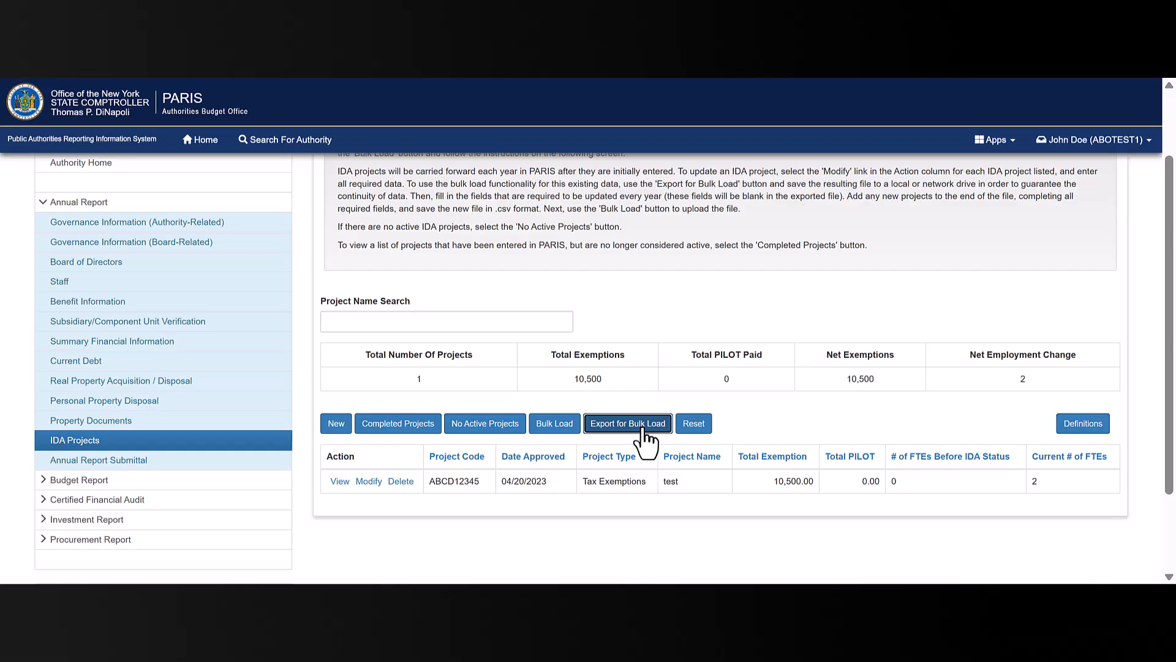
pyautogui.click(551, 428)
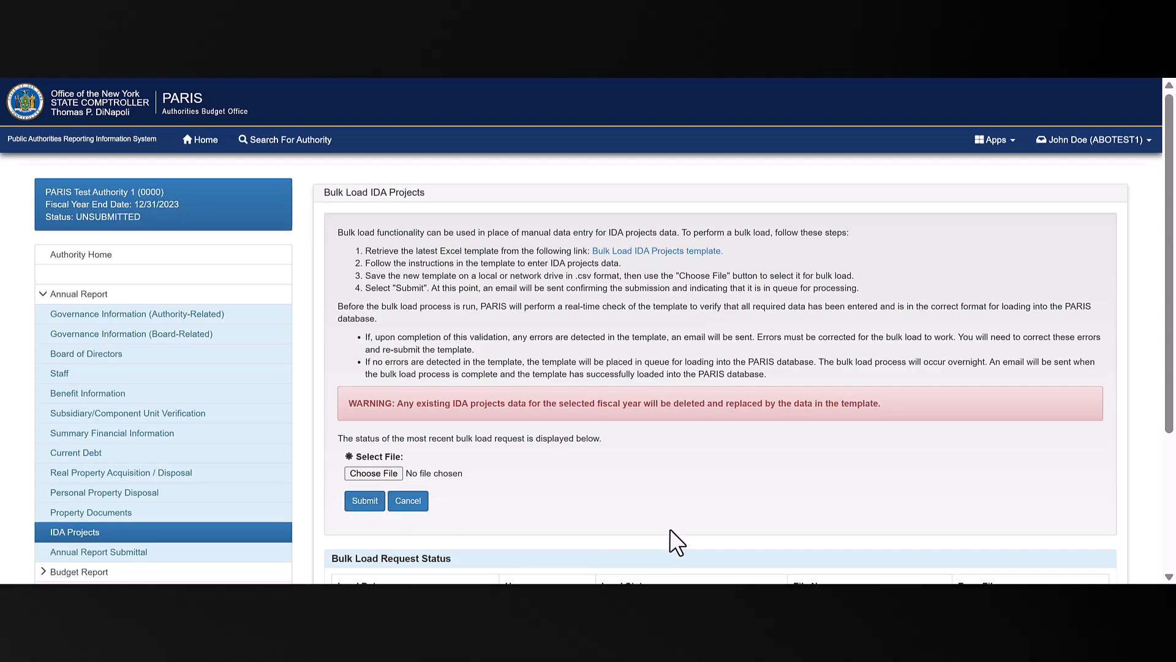
pyautogui.scroll(-2, 672, 533)
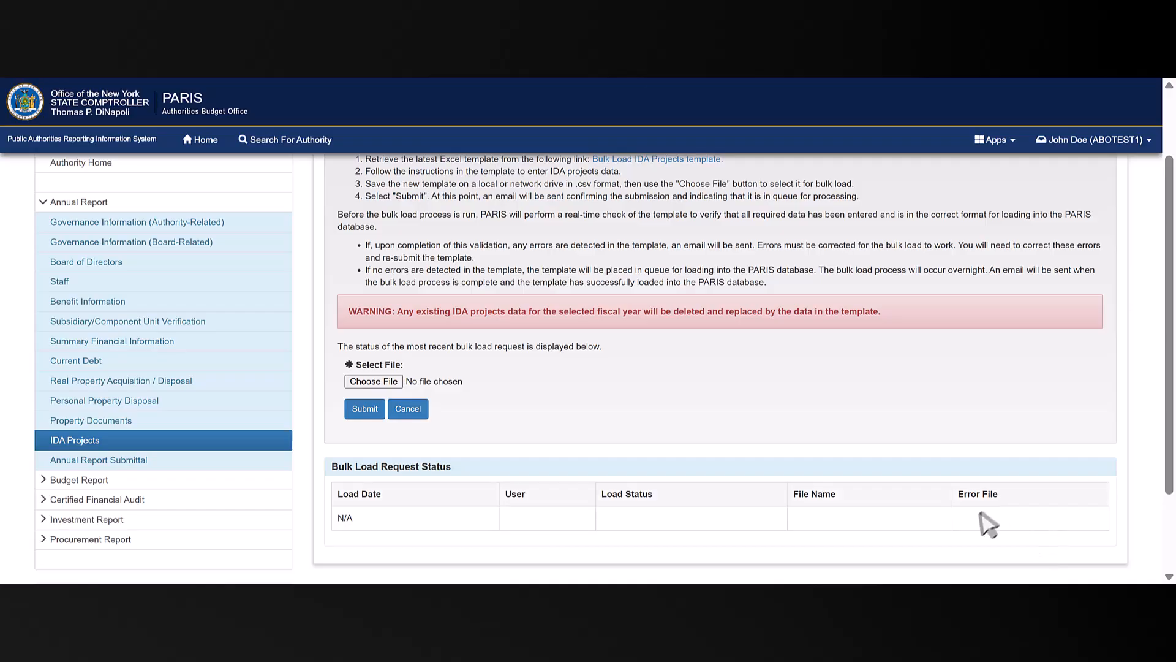